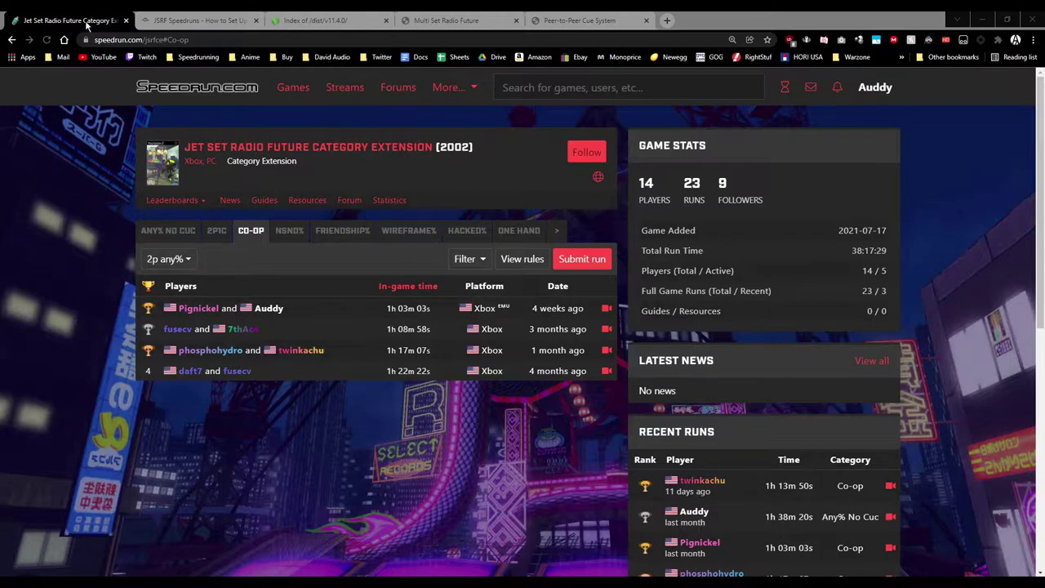
Review the CXBX-Reloaded setup guide, the Coop folder's files, and the Node.js v11.4.0 download index with the node-v11.4.0-x64.msi installer.
left_click(204, 21)
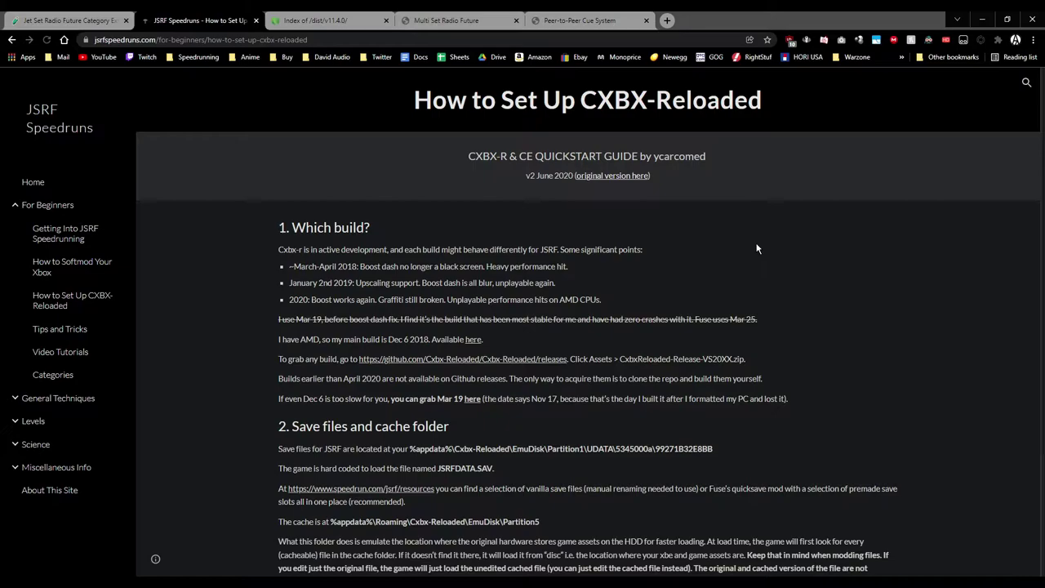
scroll(686, 252, "down", 2)
scroll(415, 248, "up", 3)
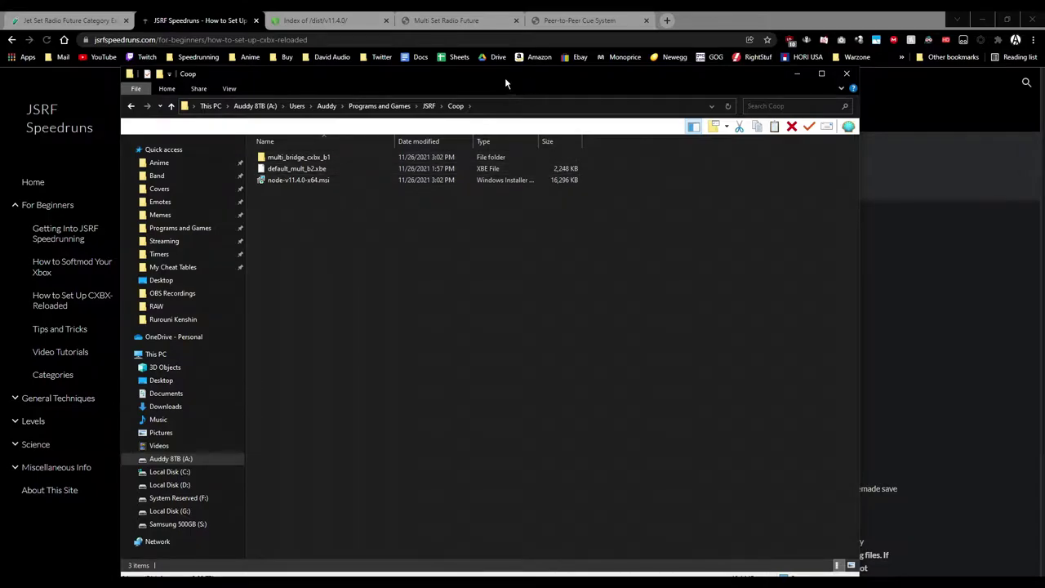
key("alt+Tab")
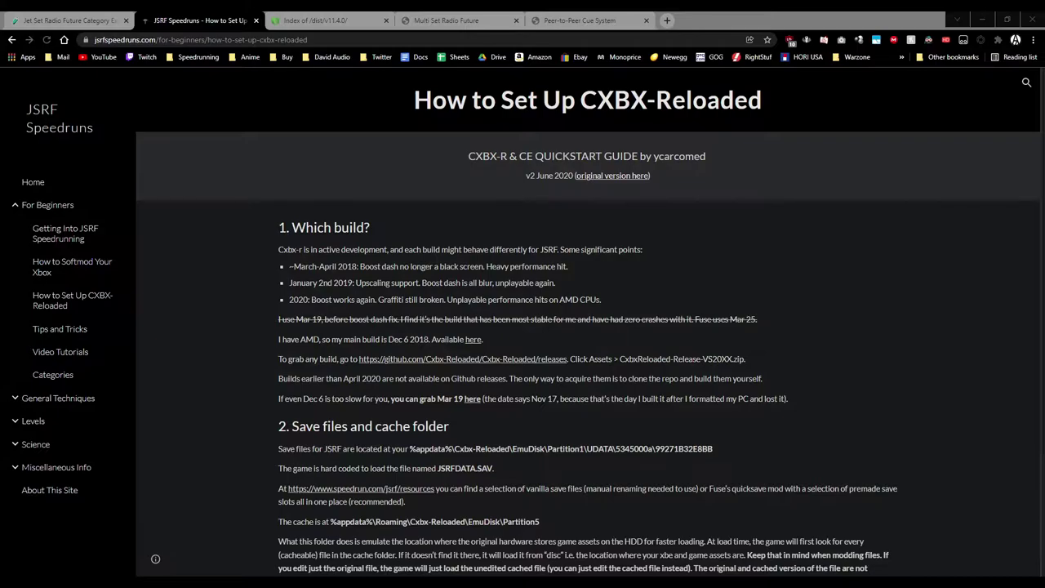
left_click(326, 19)
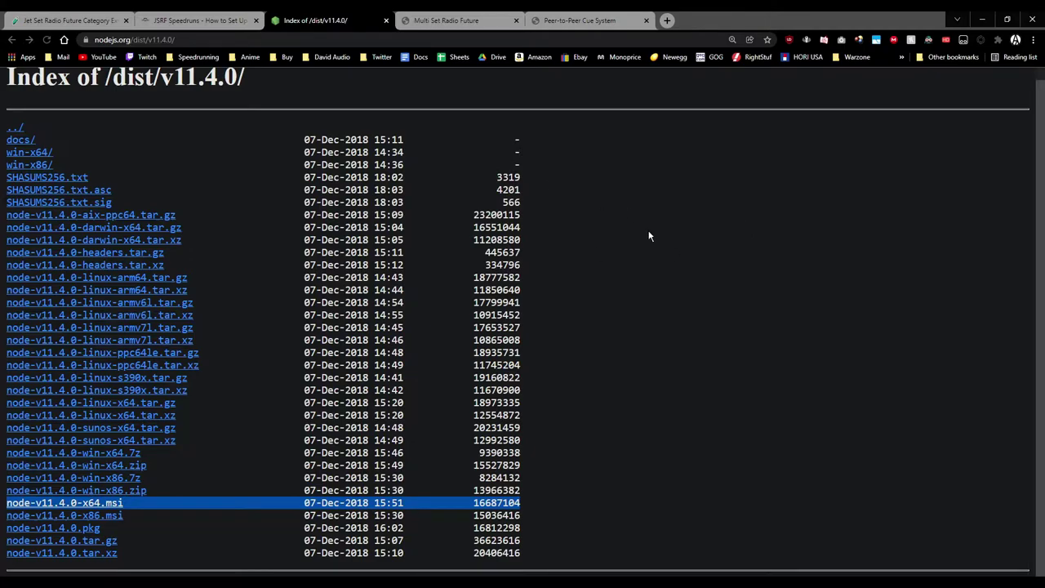
scroll(415, 131, "up", 1)
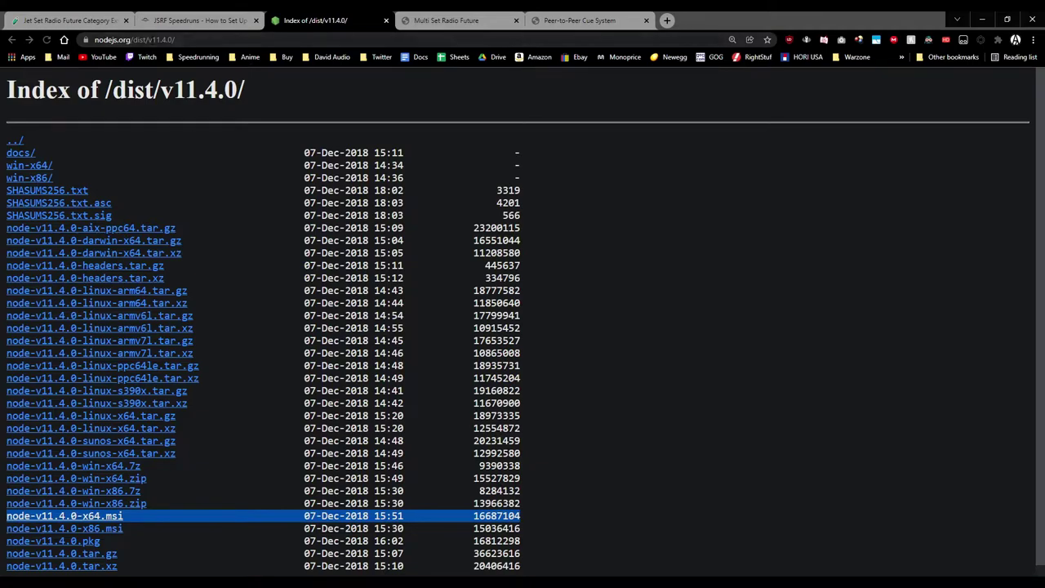
scroll(288, 502, "down", 1)
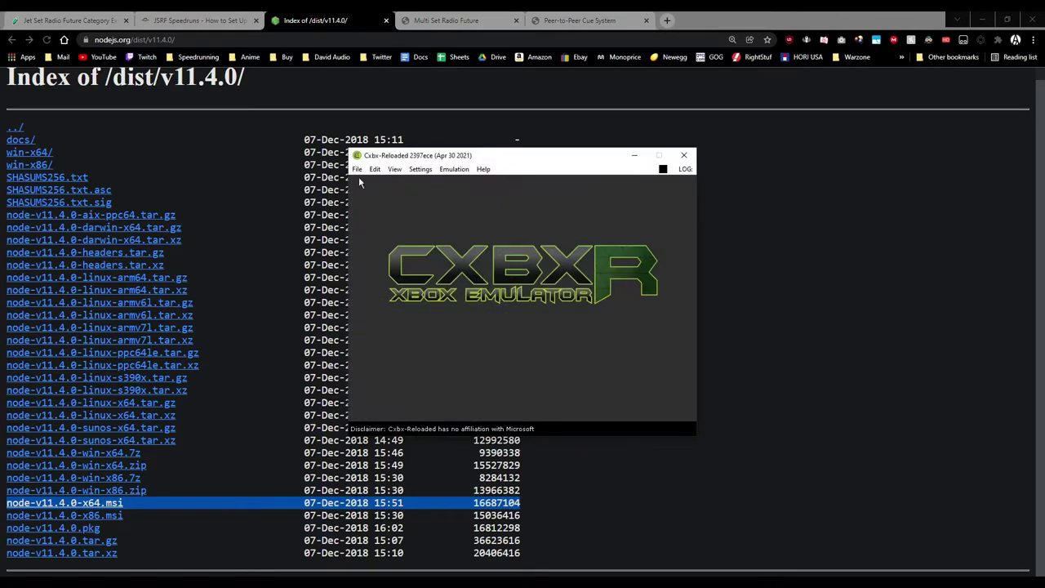
In Cxbx-Reloaded, load the recent file default_mult_b2.xbe and start emulating it.
left_click(358, 171)
mouse_move(410, 227)
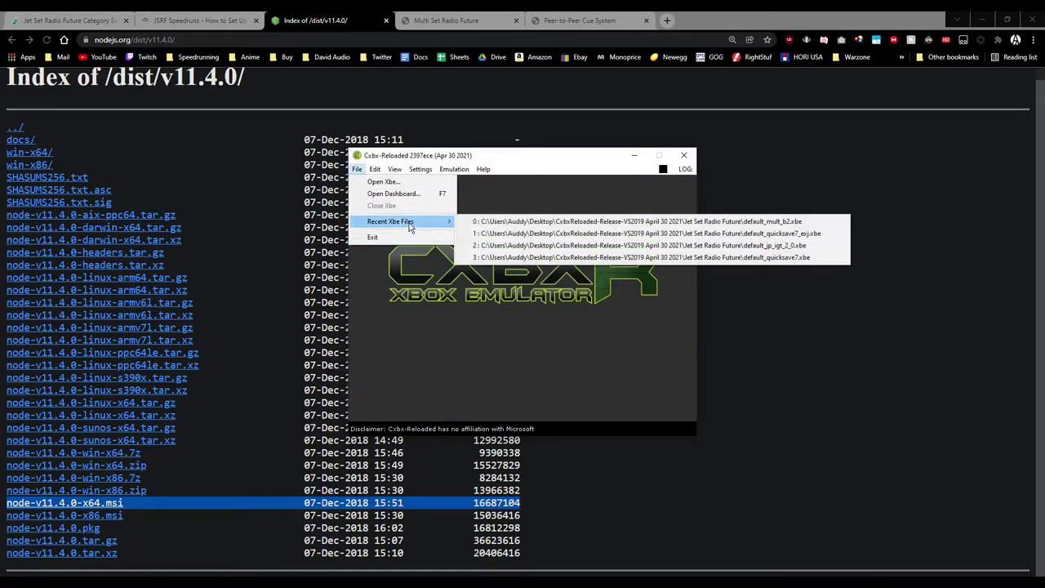
left_click(581, 222)
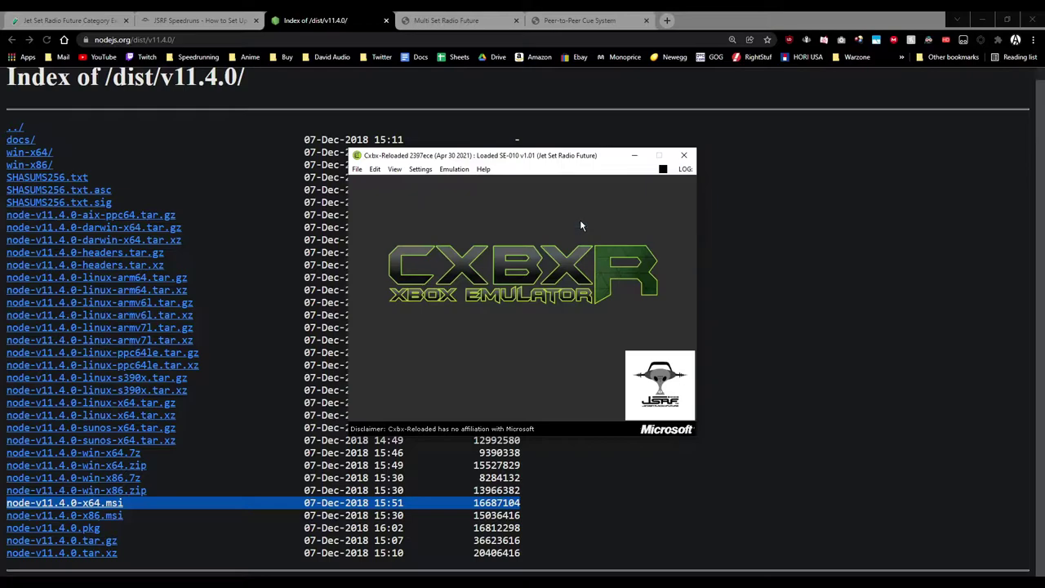
left_click(455, 169)
left_click(461, 181)
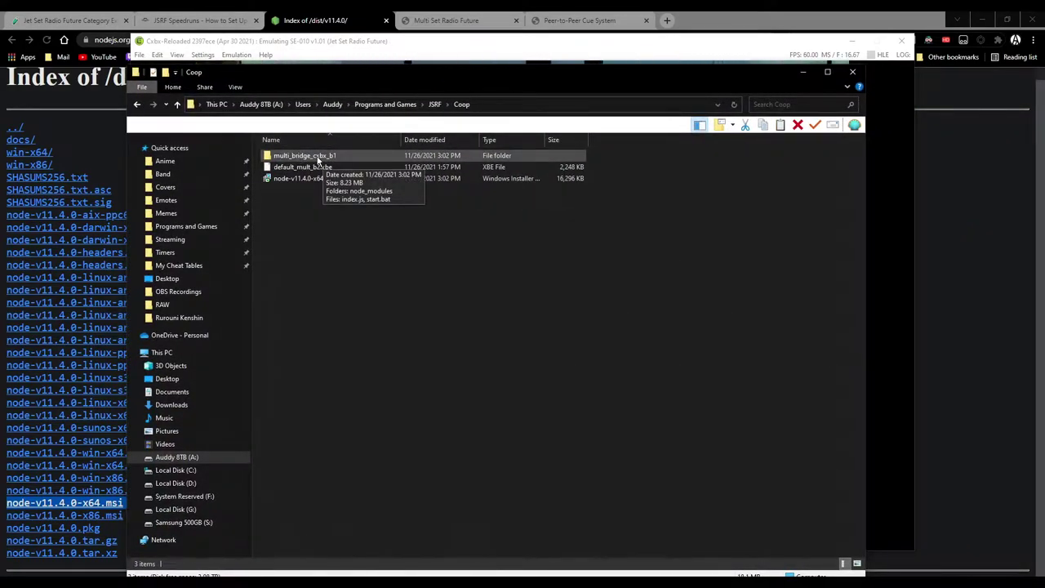
Run start.bat from the multi_bridge_cxbx_b1 folder and clear its console window out of the way of the game.
double_click(318, 157)
double_click(286, 178)
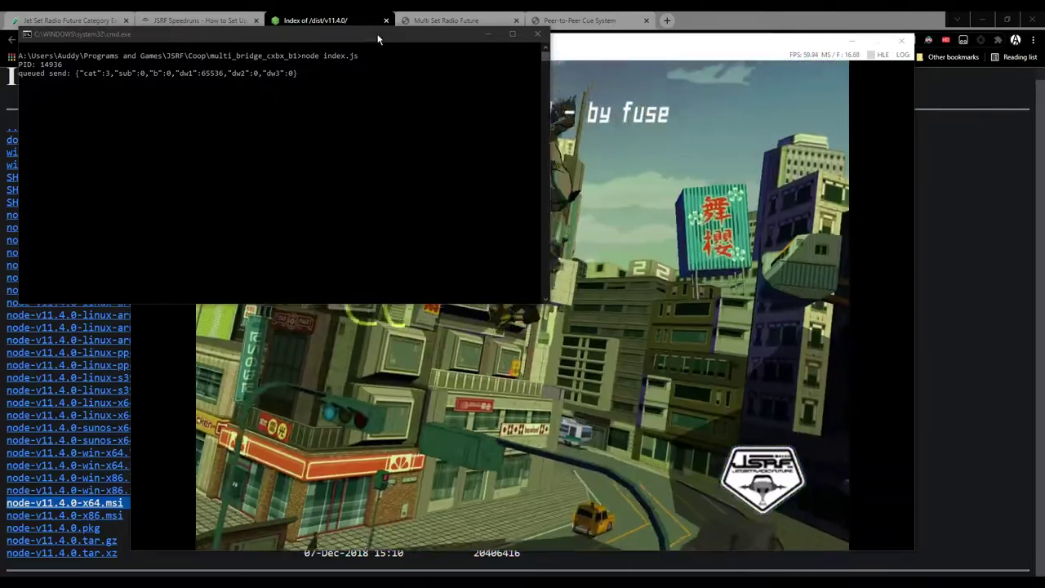
left_click_drag(379, 37, 669, 169)
left_click(776, 171)
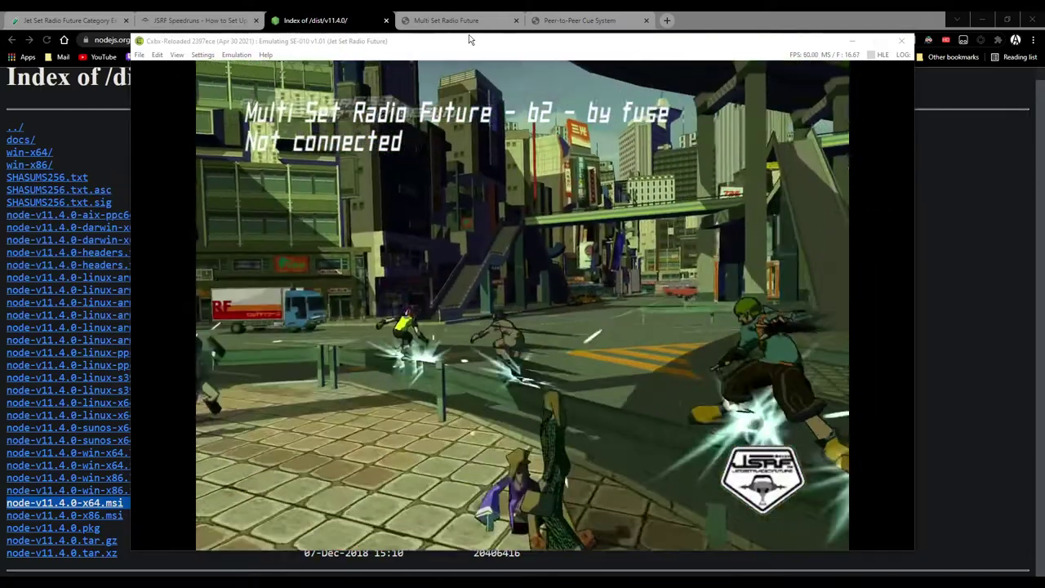
On the Multi Set Radio Future page, connect the game through port 51210 and check the connection status in the emulator.
left_click(473, 18)
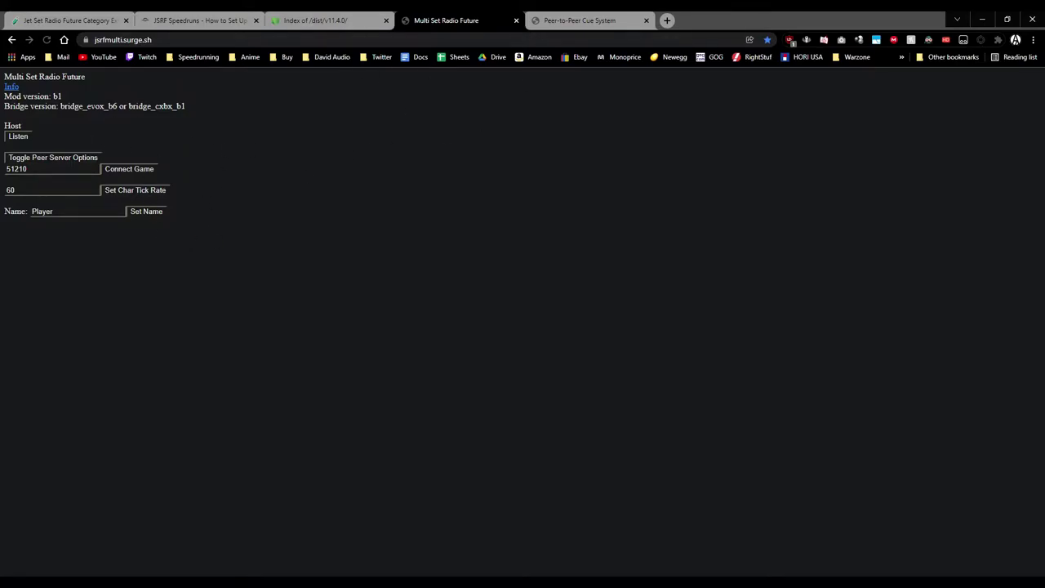
left_click(128, 168)
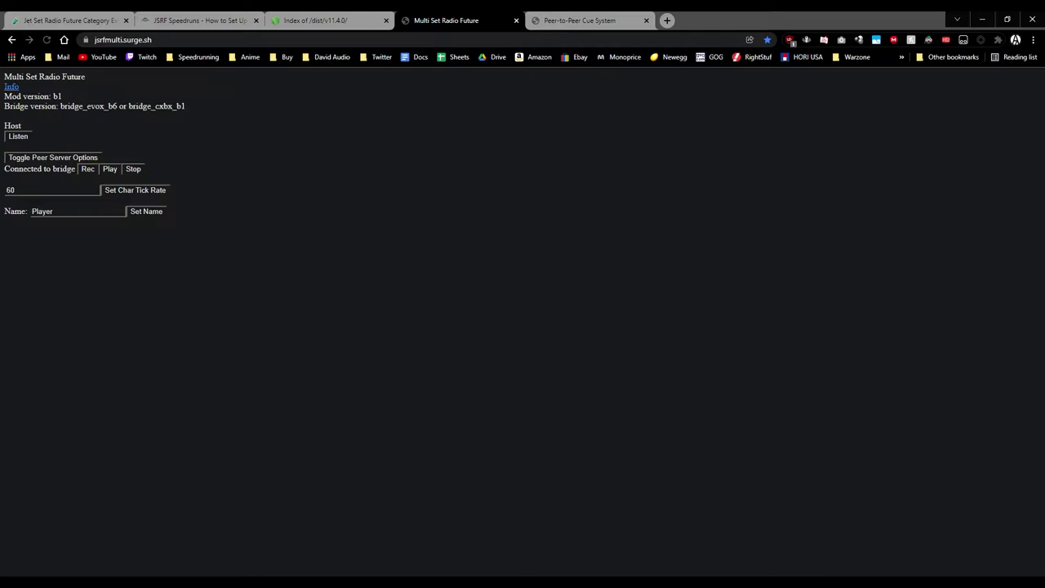
key("alt+Tab")
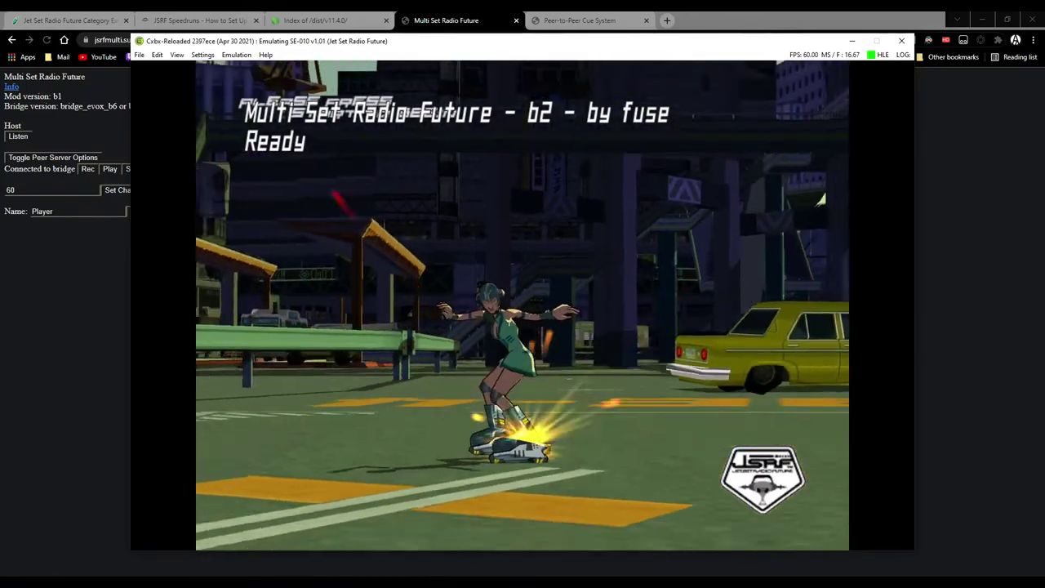
key("alt+Tab")
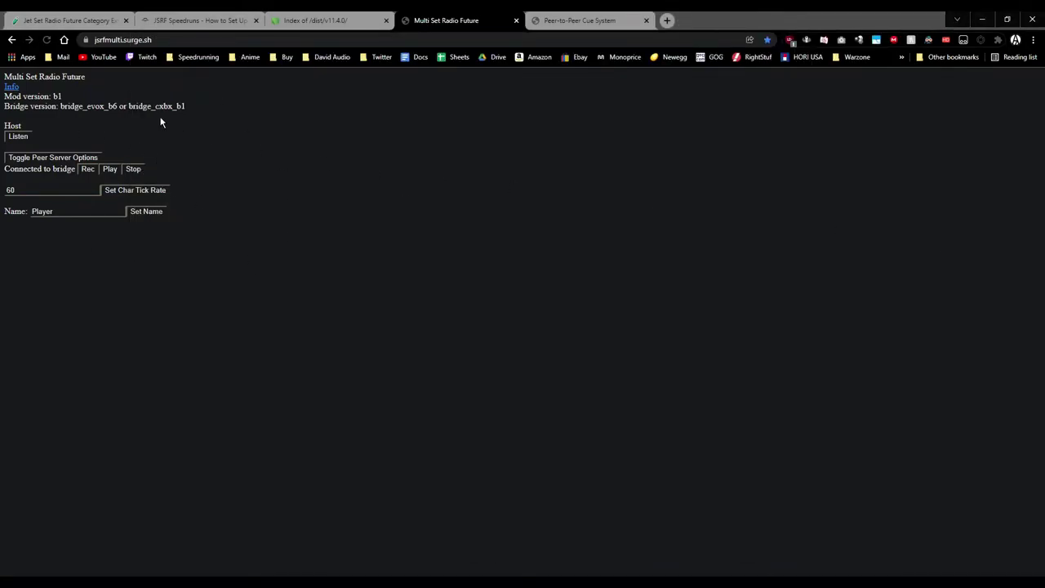
Start listening as host, preview the client page through the generated connection link, and return to the host page.
left_click(18, 137)
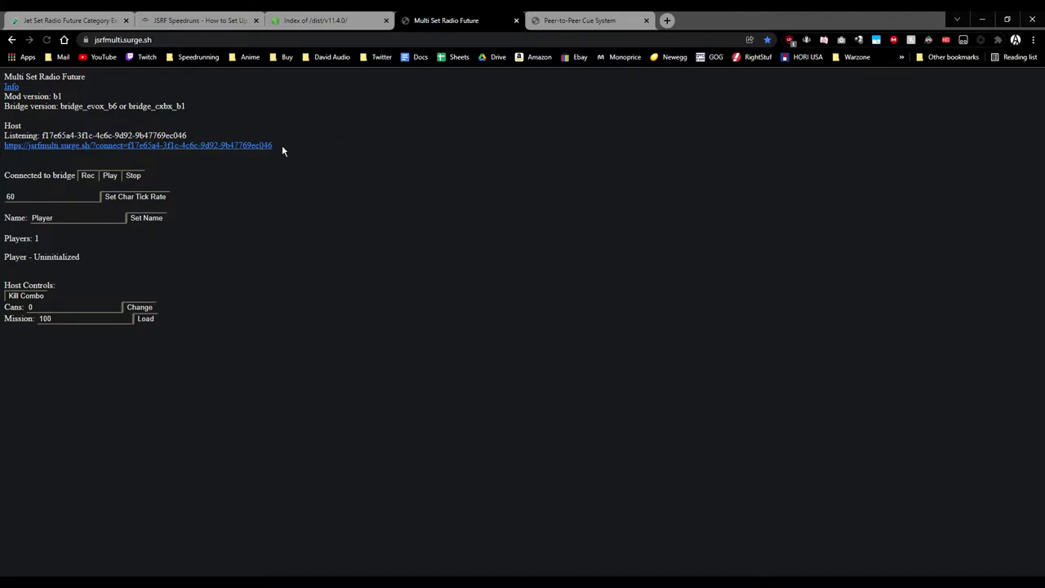
left_click_drag(282, 146, 4, 145)
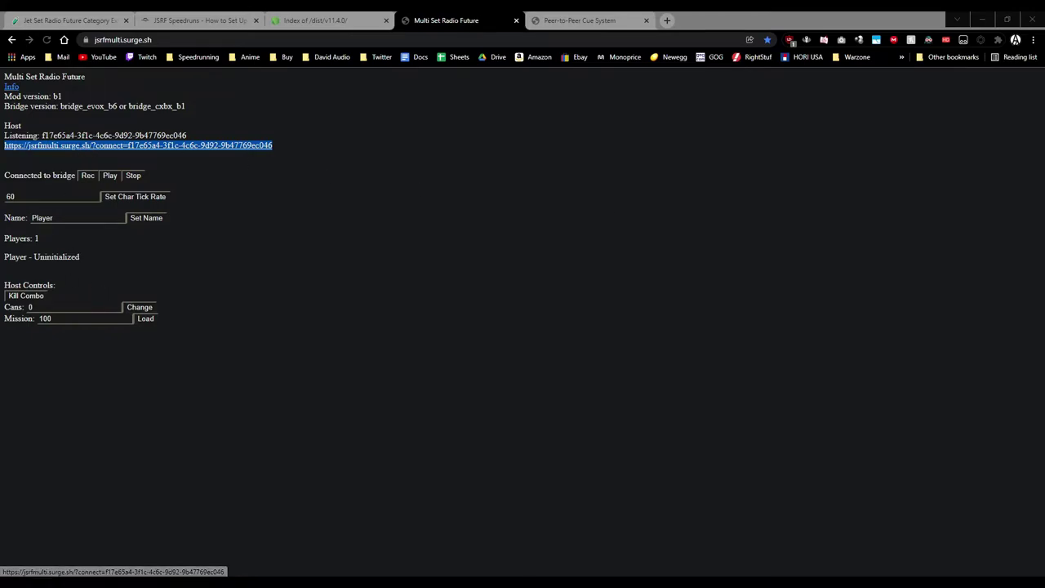
left_click(107, 147)
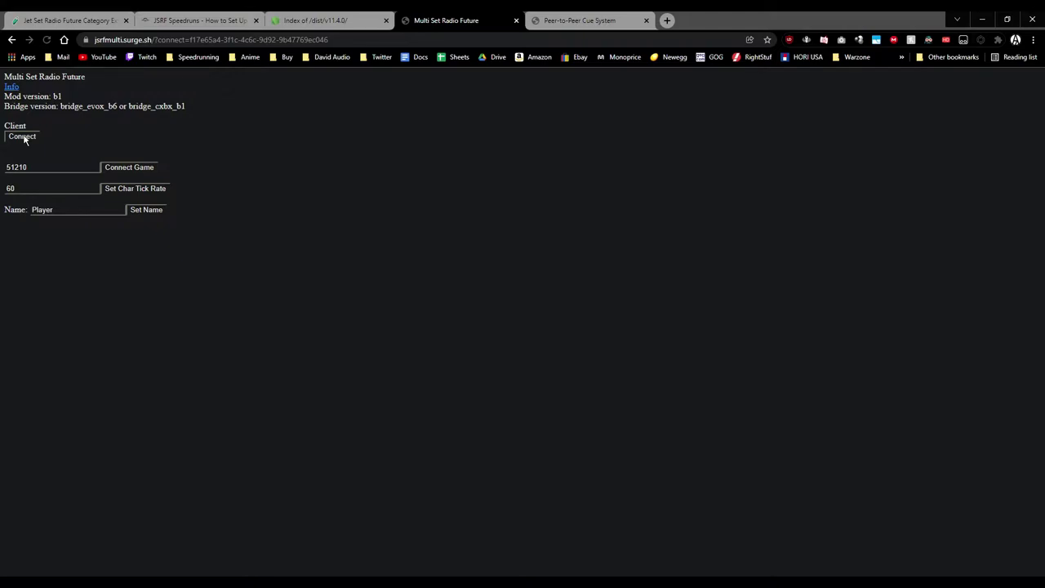
key("alt+Left")
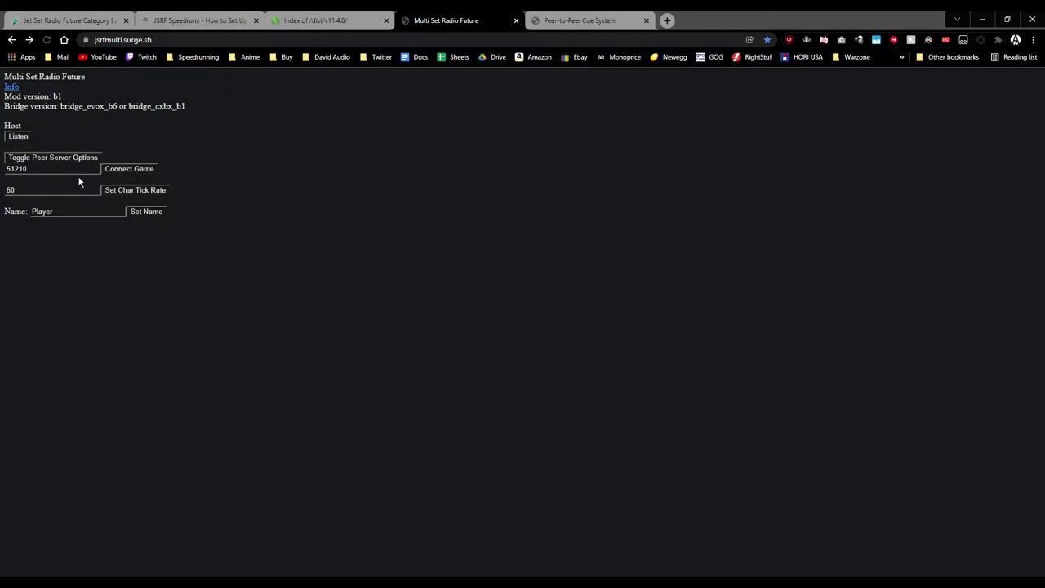
Reconnect the game to the bridge on port 51210 and start listening as host again.
left_click(129, 168)
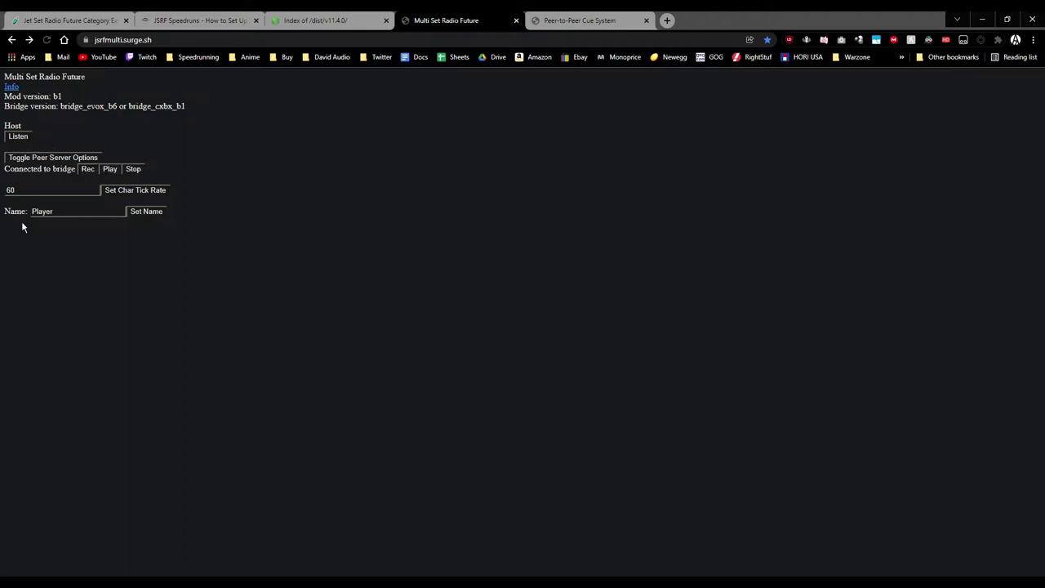
left_click(18, 137)
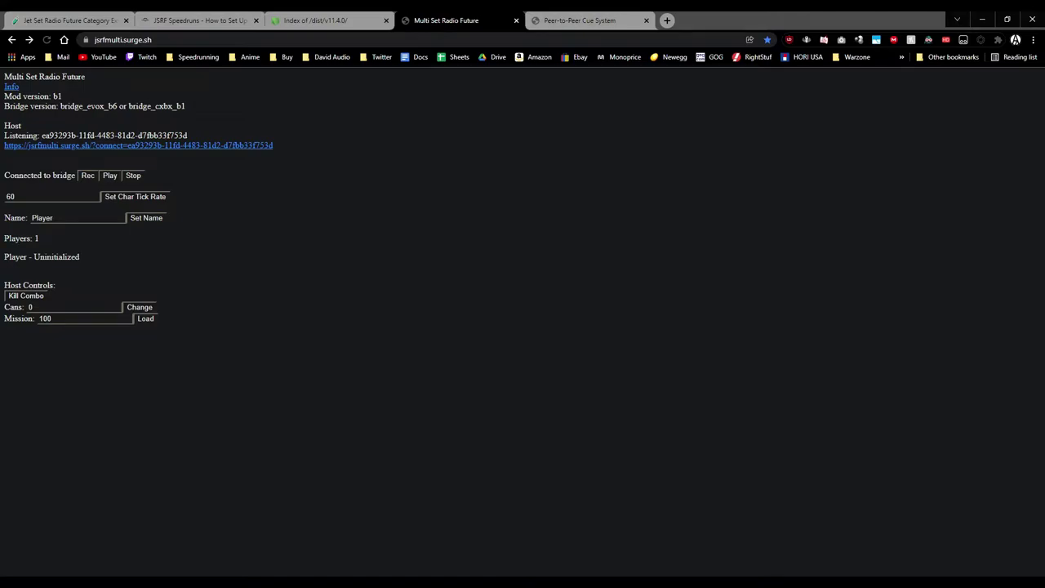
triple_click(20, 237)
left_click_drag(4, 257, 117, 259)
Enter 6 as the character tick rate.
double_click(9, 196)
type("6")
left_click(295, 231)
Set the player name to the host's own nickname and check its entry in the player list.
double_click(47, 218)
type("A")
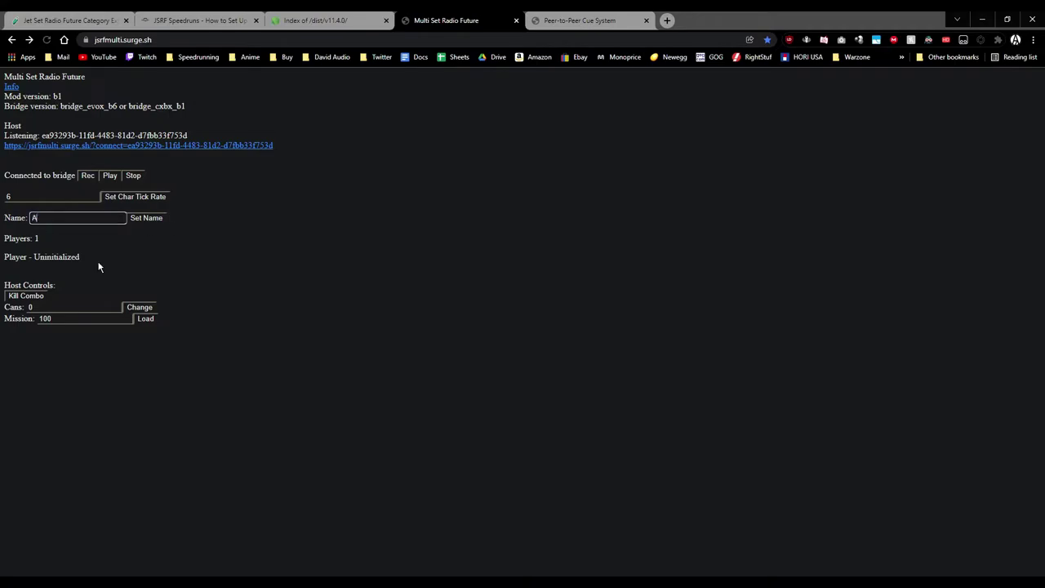
type("uddy")
left_click(145, 217)
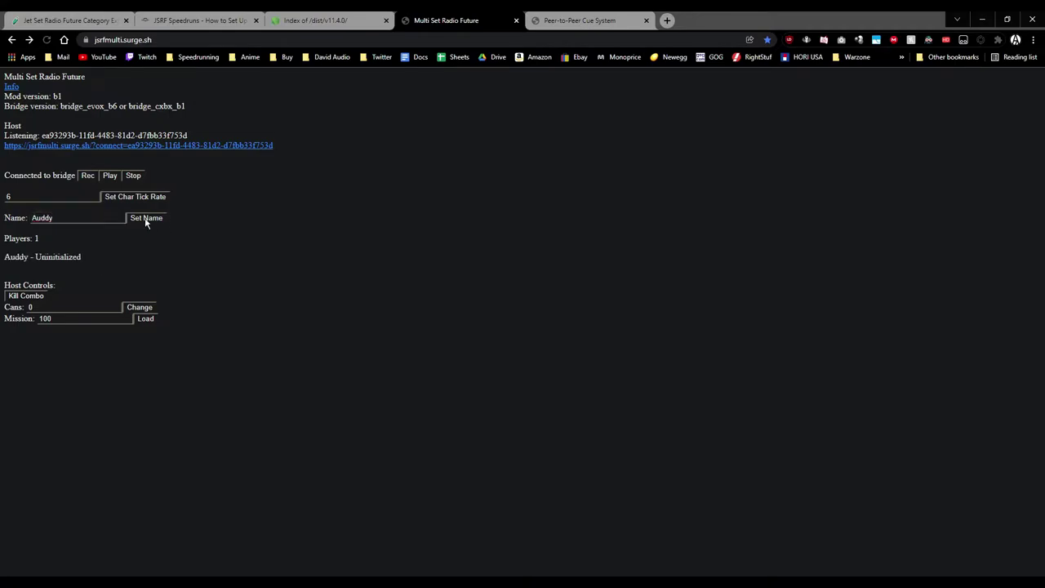
left_click_drag(3, 257, 91, 258)
left_click_drag(36, 256, 82, 255)
triple_click(123, 256)
left_click(133, 261)
Open the receiver page of the Peer-to-Peer Cue System and copy its connection ID.
left_click(547, 20)
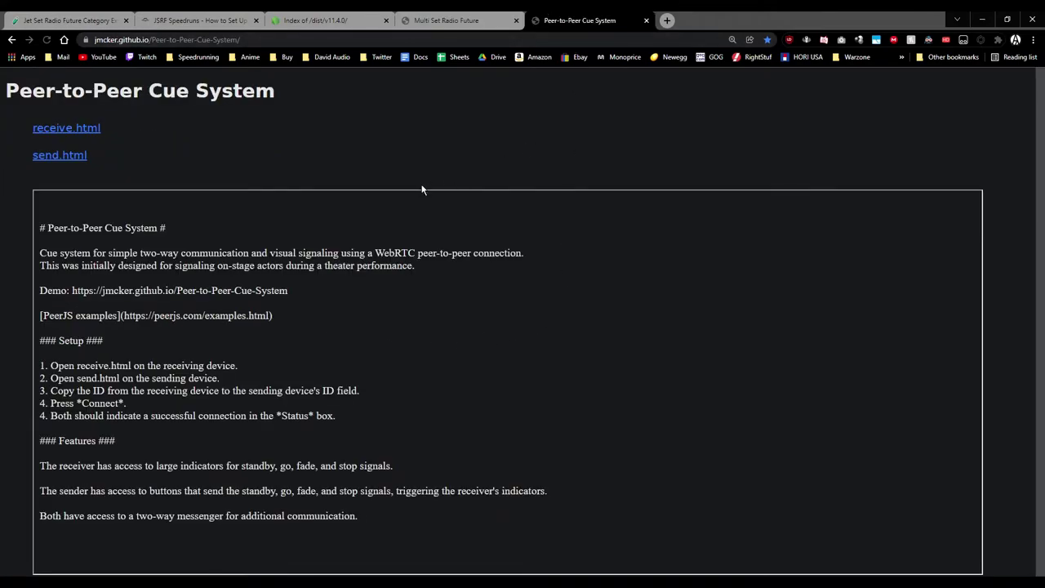
left_click(404, 17)
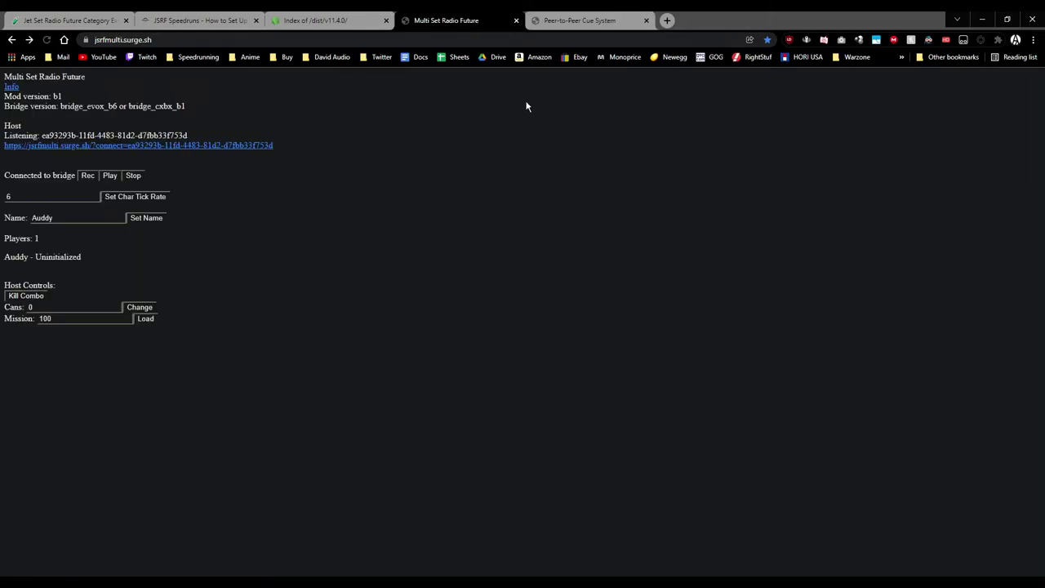
left_click(590, 20)
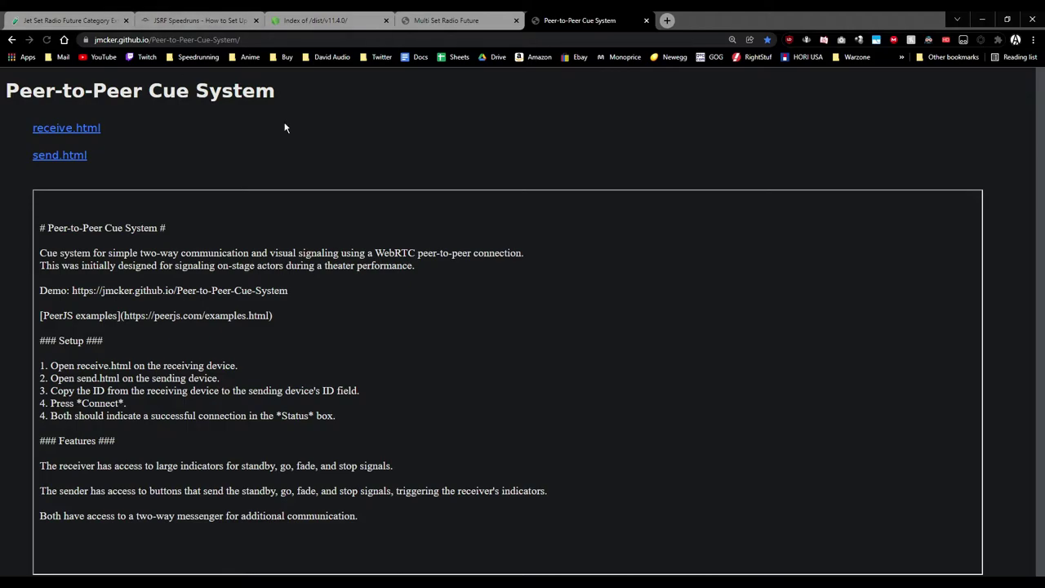
left_click(61, 131)
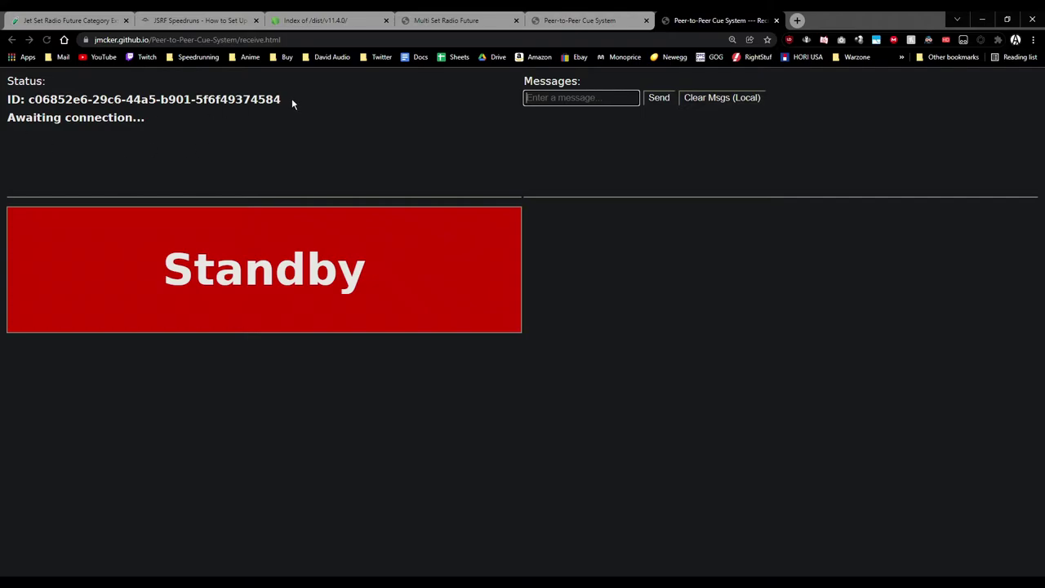
left_click_drag(291, 100, 29, 100)
key("ctrl+c")
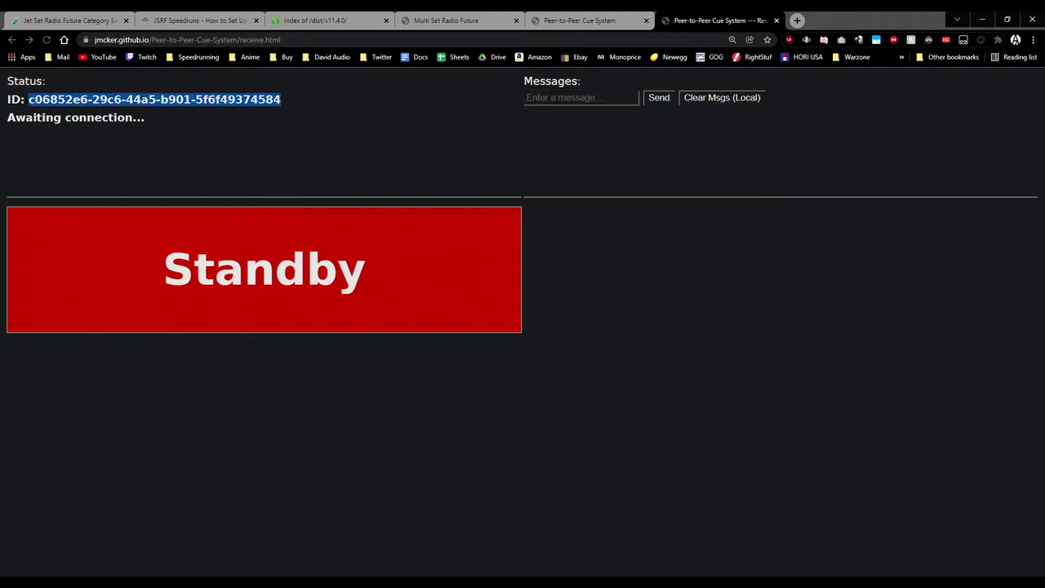
Open the Peer-to-Peer Cue System's sender page from a new tab and connect it using the copied receiver ID.
left_click(797, 20)
left_click(199, 56)
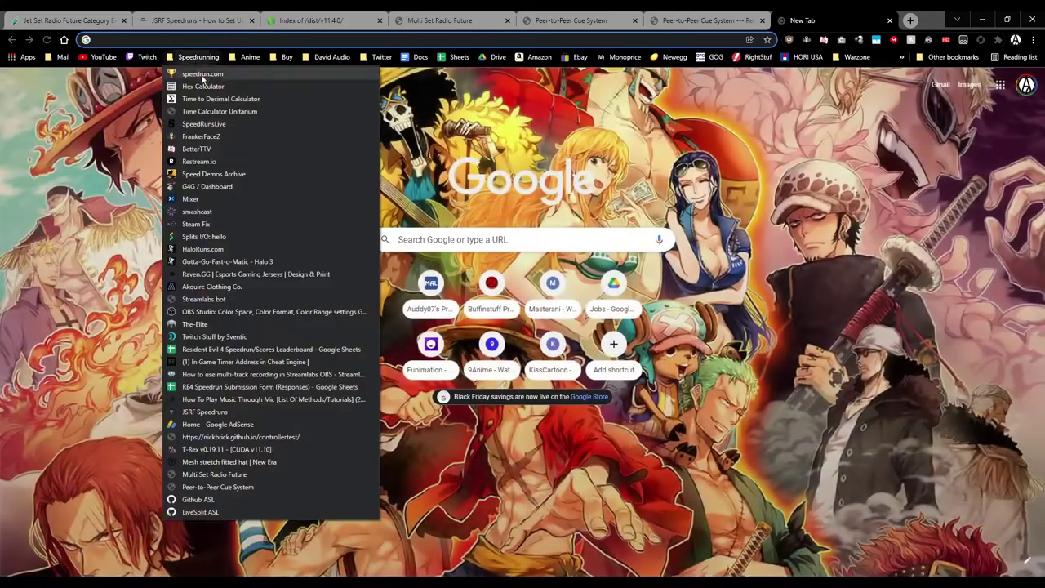
left_click(216, 488)
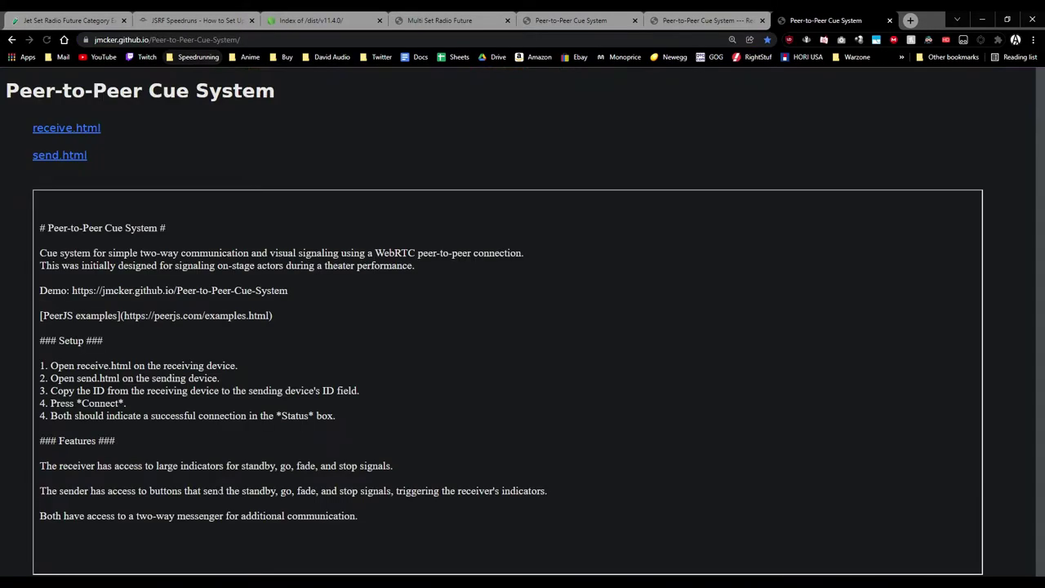
left_click(77, 158)
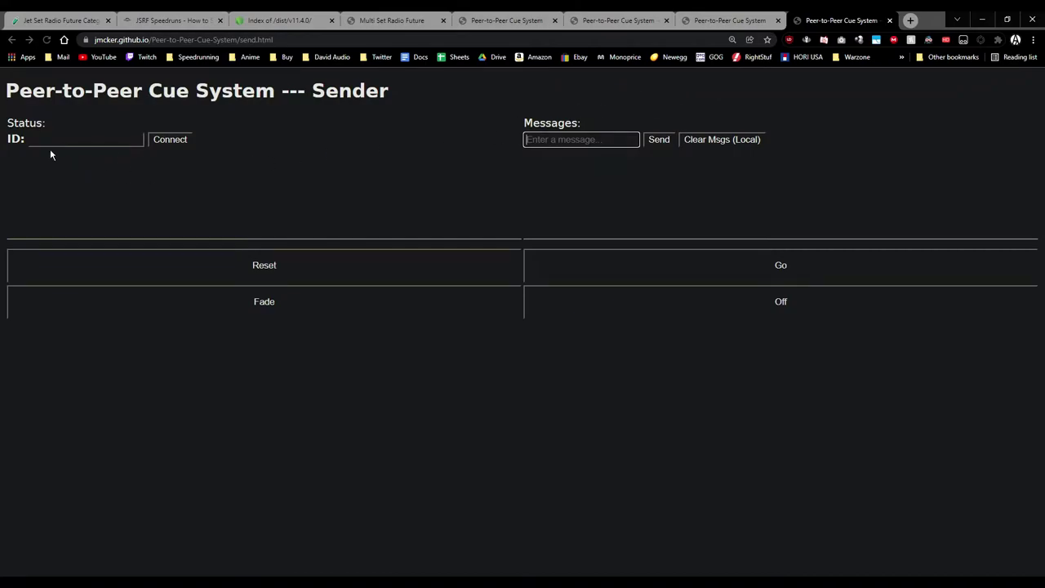
left_click(50, 146)
key("ctrl+v")
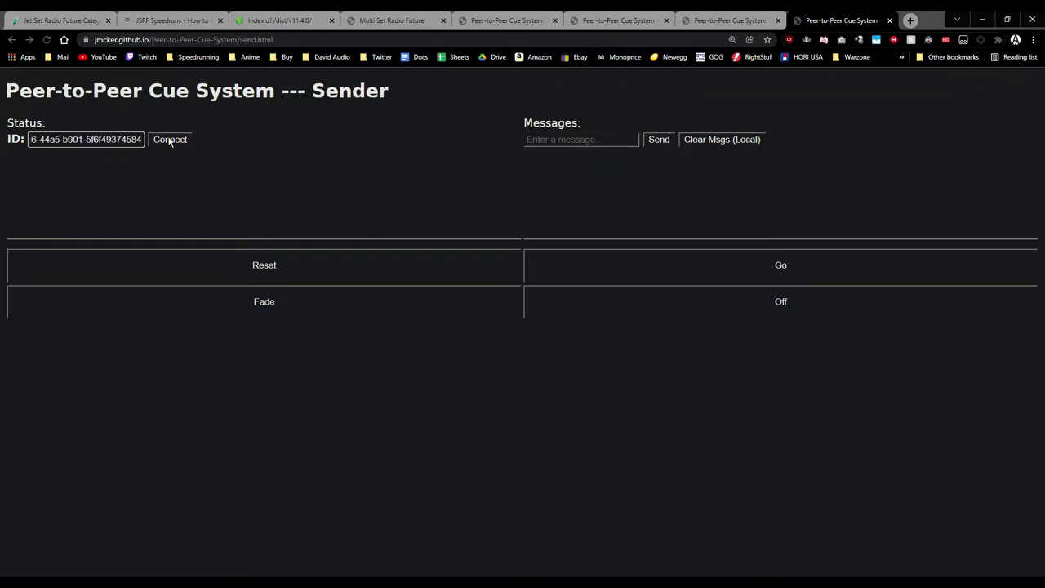
left_click(169, 140)
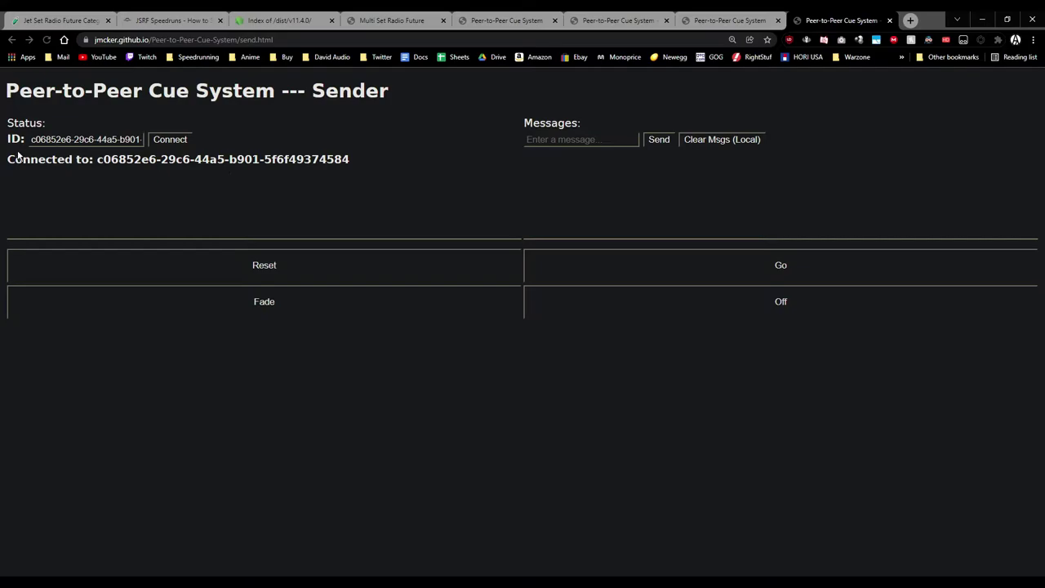
Send the test message "asdfasdf" from the sender page and check that it arrives on the receiver page.
left_click_drag(57, 159, 373, 165)
left_click(571, 140)
type("asdfasdf")
left_click(659, 140)
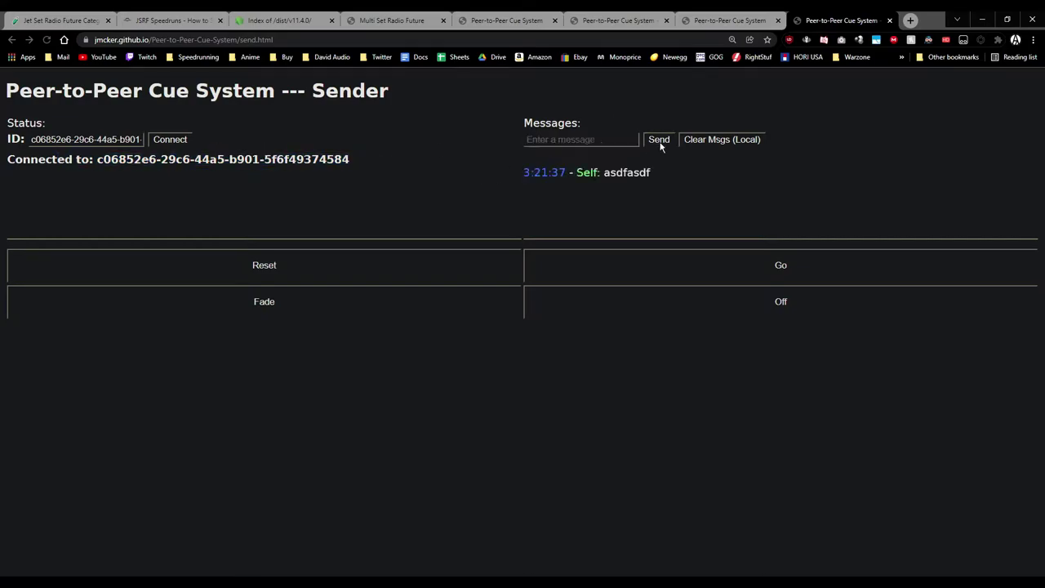
key("ctrl+6")
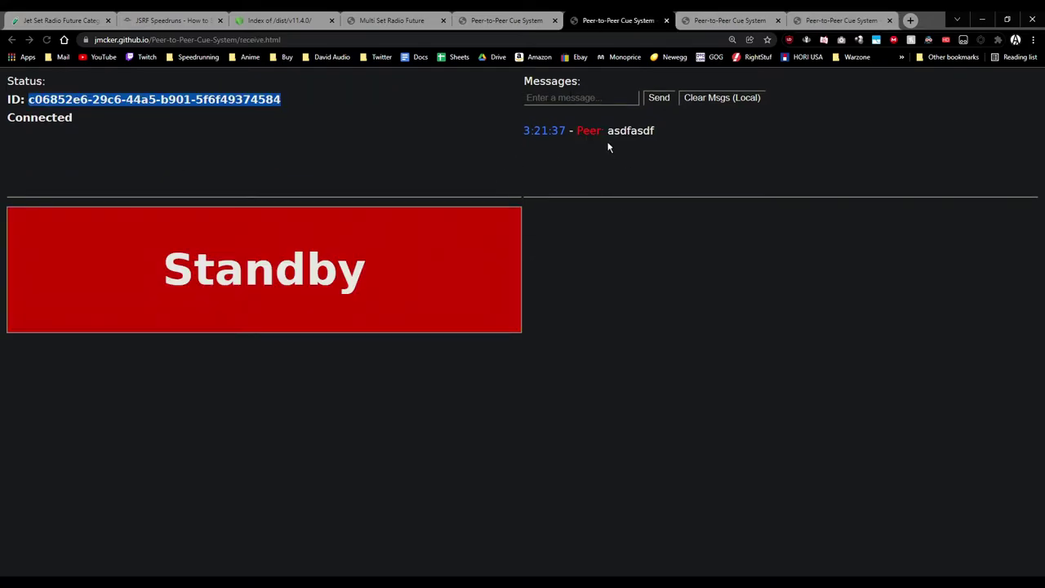
Highlight the received message on the receiver page, then send the reply "asdf" from there to the sender.
left_click(503, 133)
triple_click(658, 130)
left_click(777, 20)
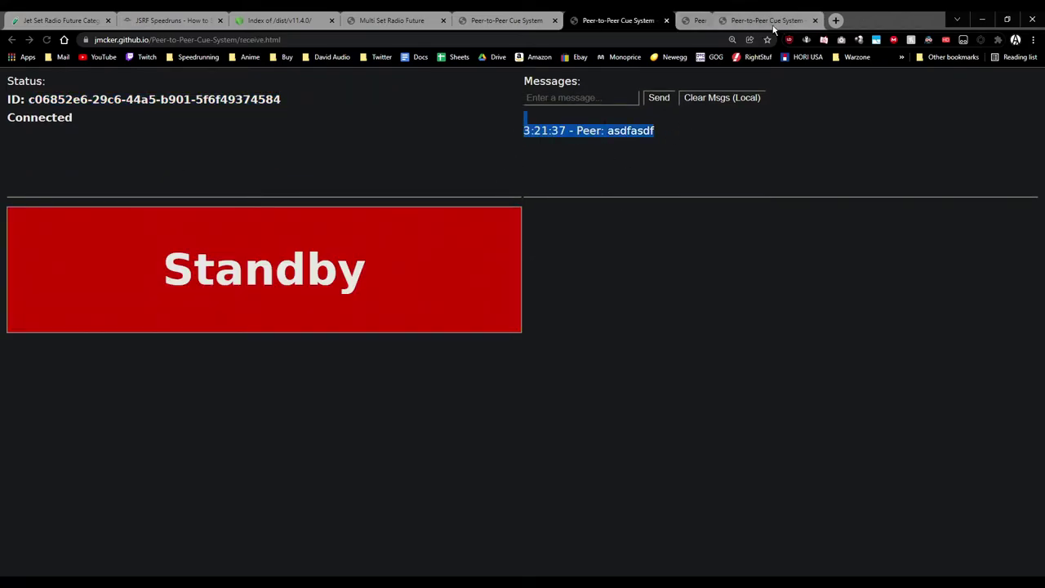
left_click(688, 140)
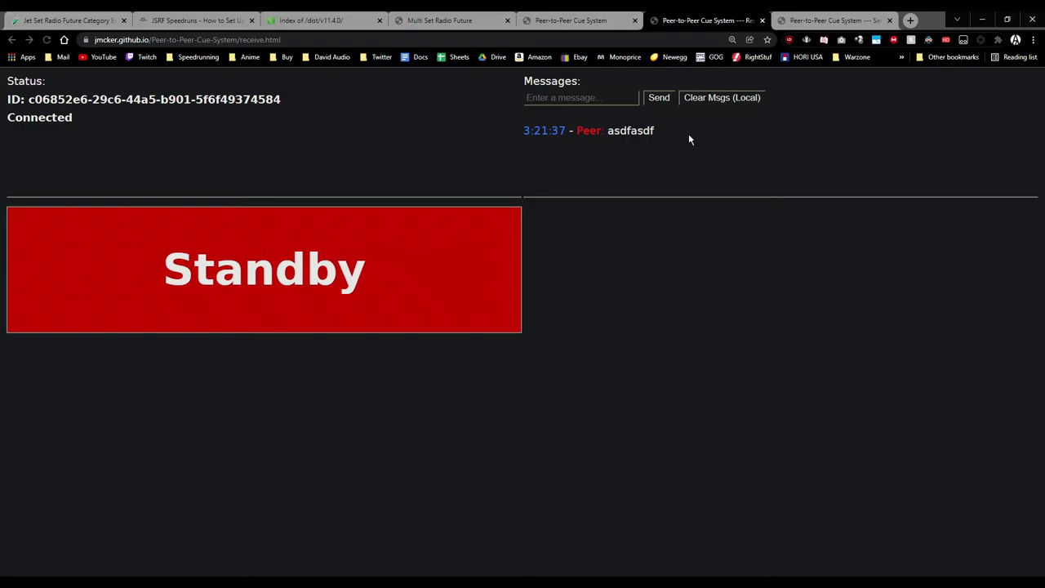
left_click(552, 94)
type("asdf")
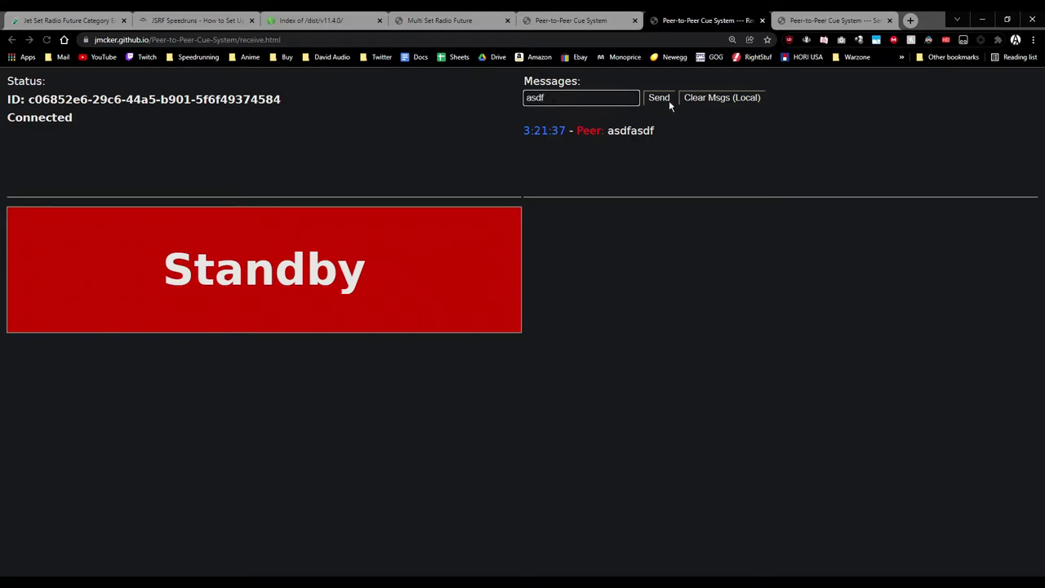
left_click(666, 100)
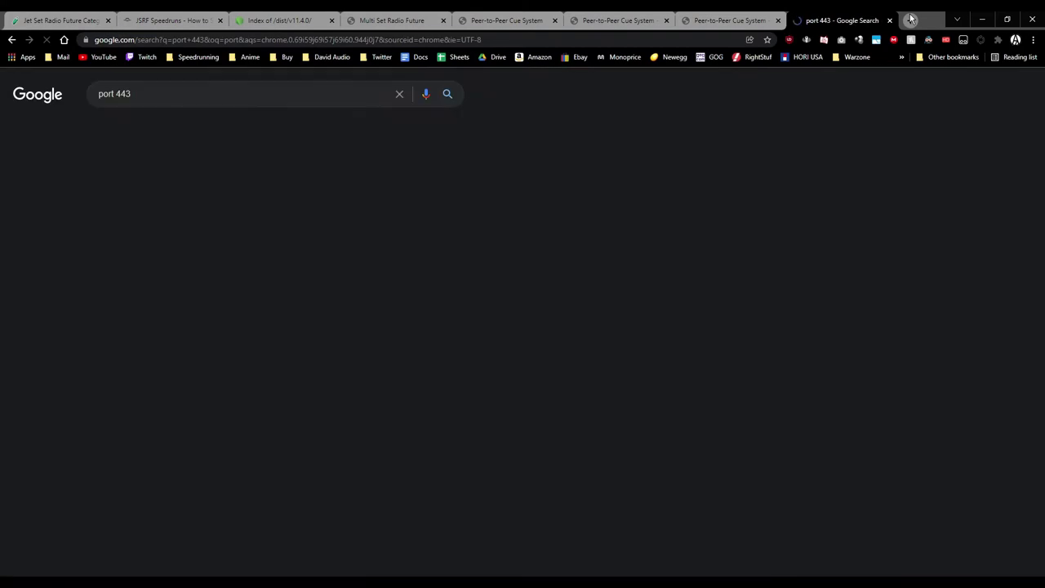
Open the Sectigo article on port 443 from the search results and examine its passage on secure transfers and HTTPS traffic.
left_click(192, 188)
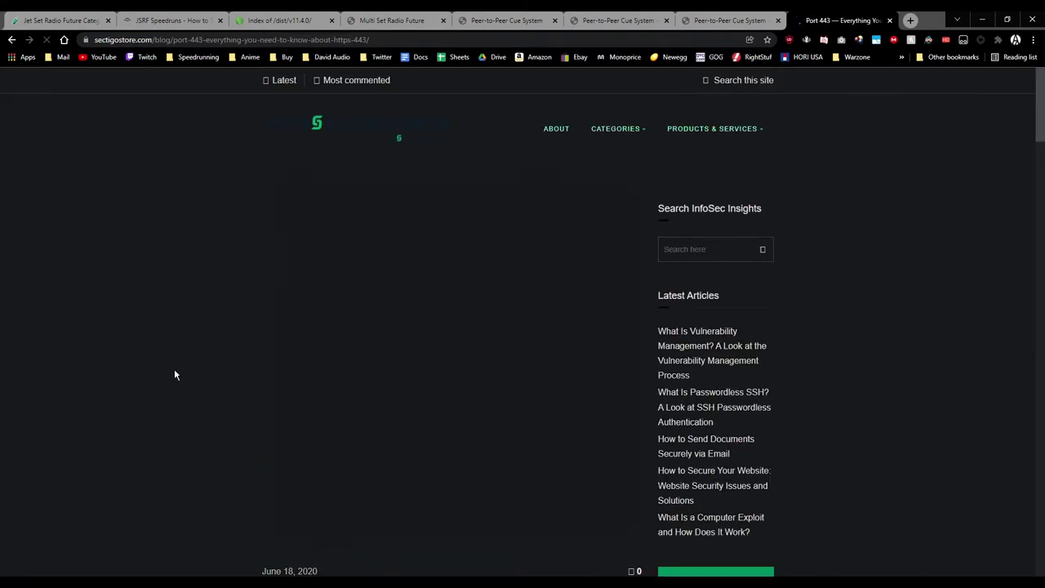
scroll(177, 375, "down", 8)
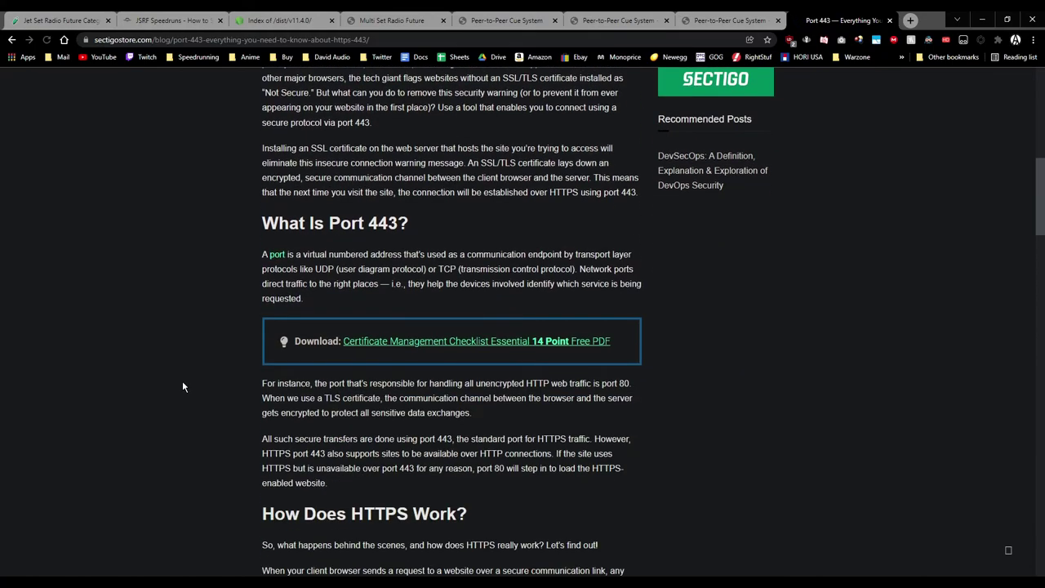
left_click_drag(260, 440, 667, 448)
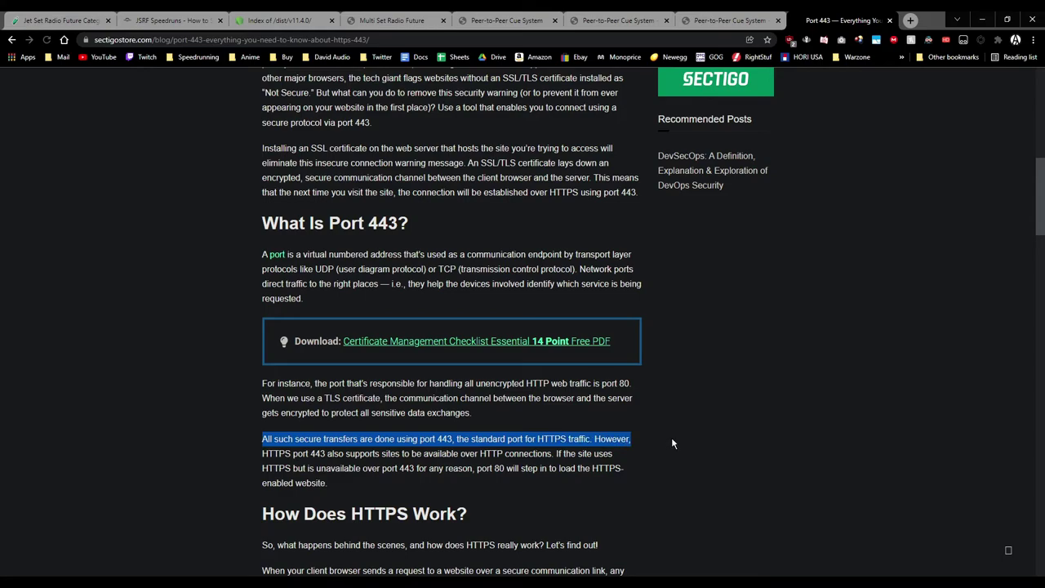
left_click(671, 436)
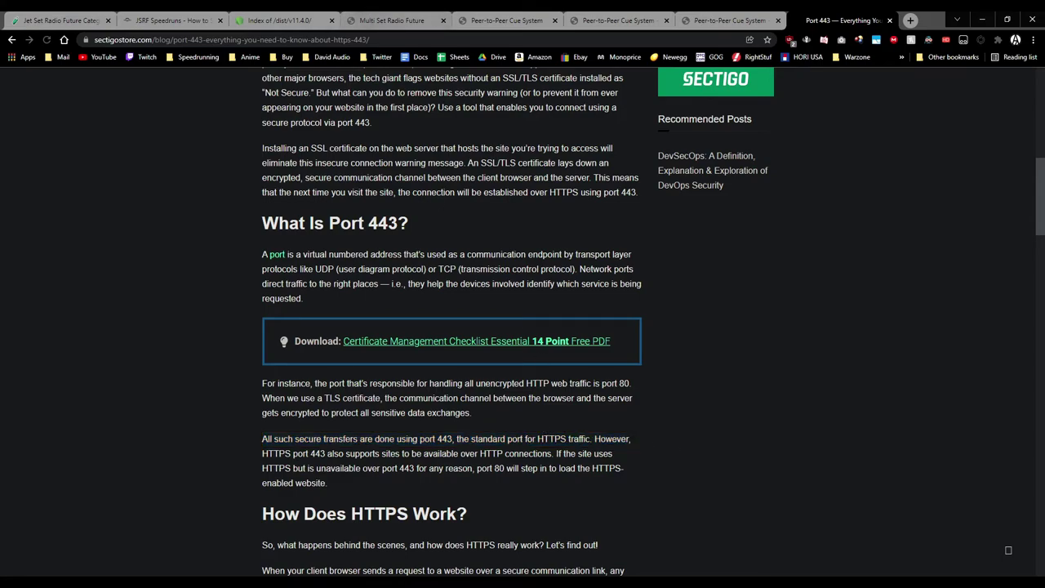
Reload the Multi Set Radio Future page at jsrfmulti.surge.sh over http instead of https and check its address.
left_click(395, 19)
left_click(125, 40)
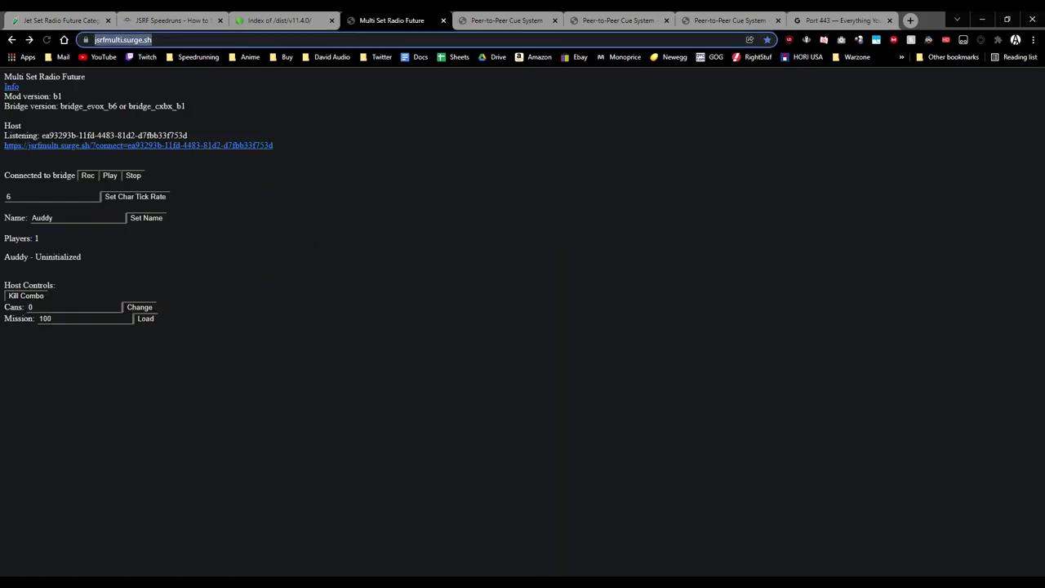
key("End")
left_click(115, 39)
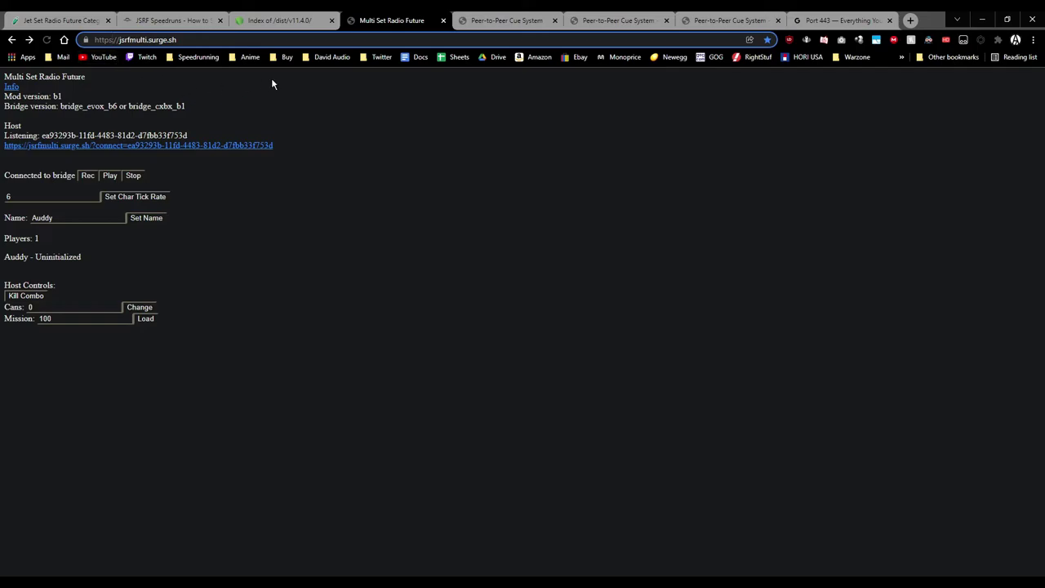
key("BackSpace")
key("Return")
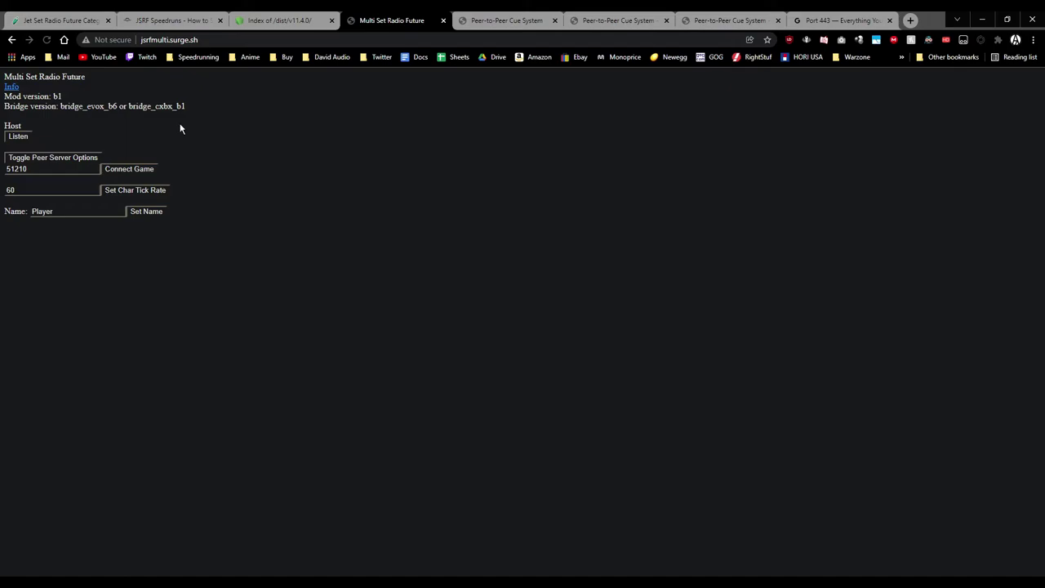
left_click(219, 39)
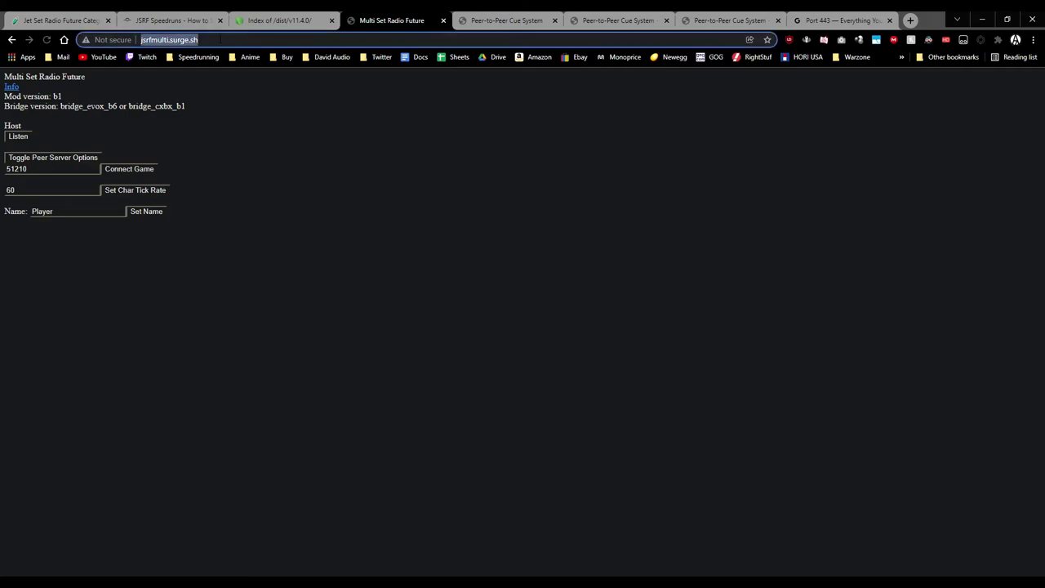
left_click(187, 39)
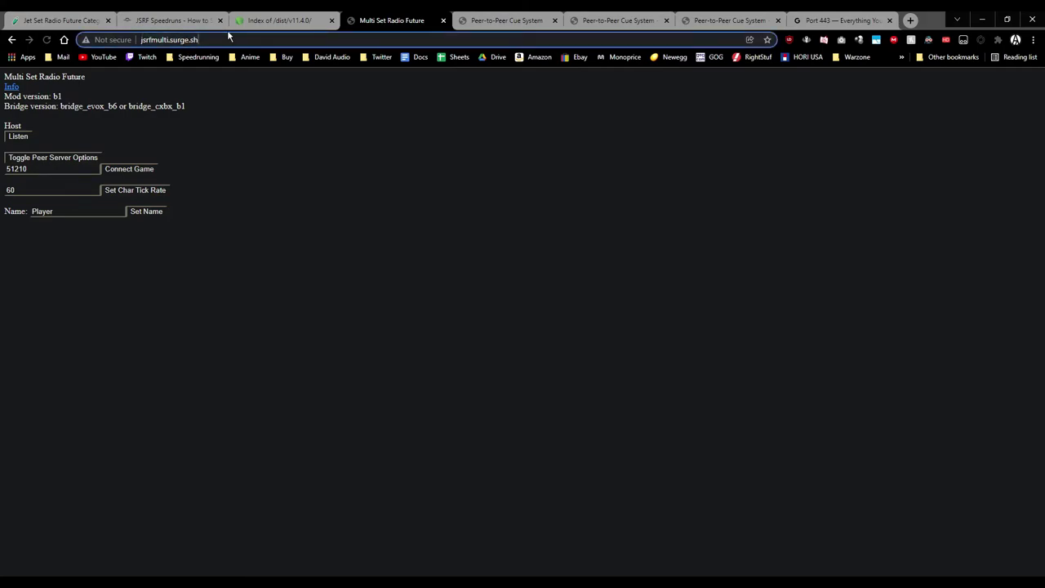
Return to the port 443 article and review its definition of a port under "What Is Port 443?".
left_click(821, 22)
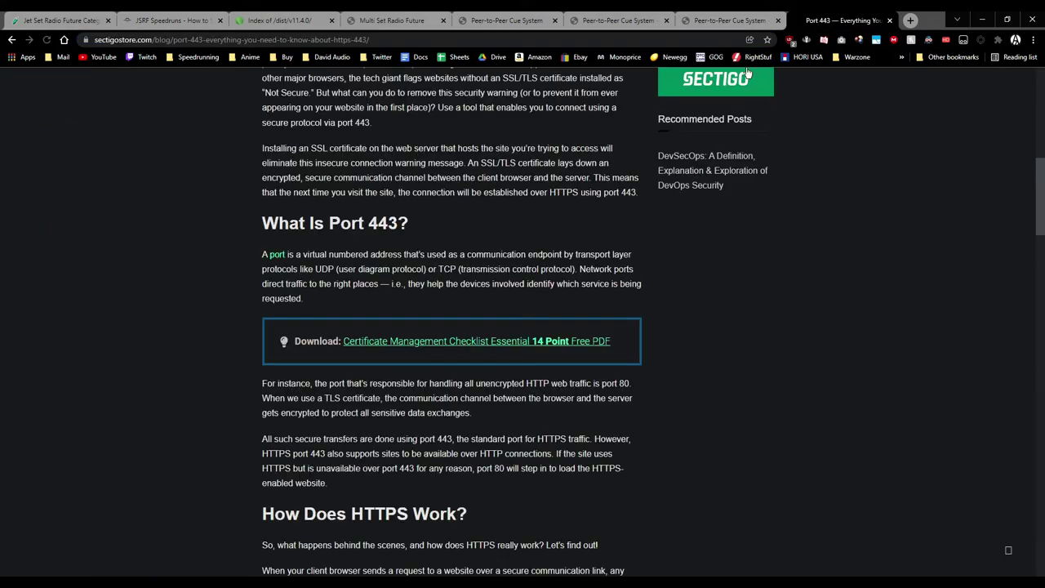
left_click_drag(259, 242, 458, 255)
left_click(513, 223)
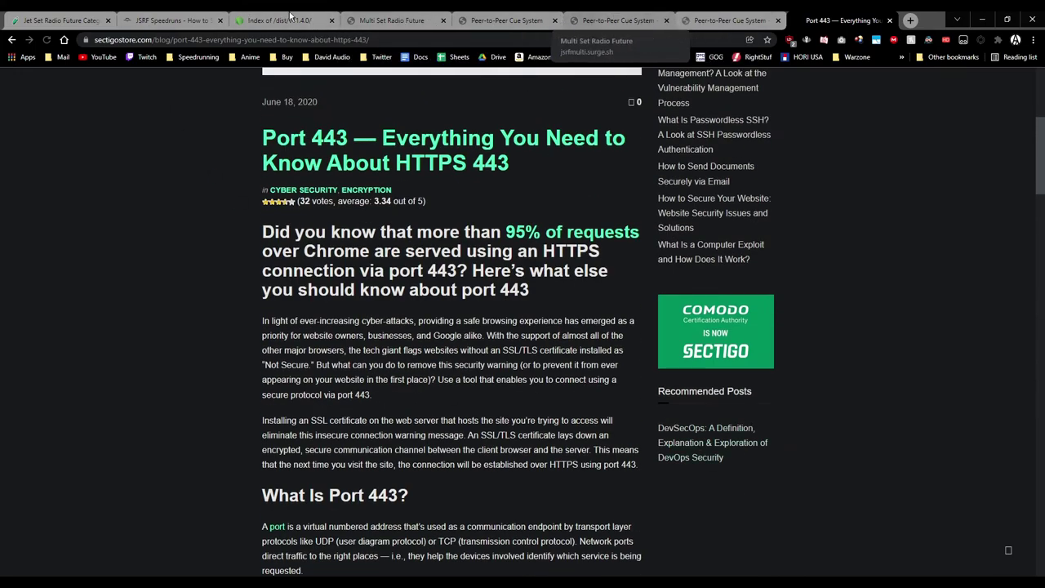
Revisit the CXBX-Reloaded setup guide and the Co-op leaderboard of Jet Set Radio Future Category Extension on speedrun.com.
left_click(155, 16)
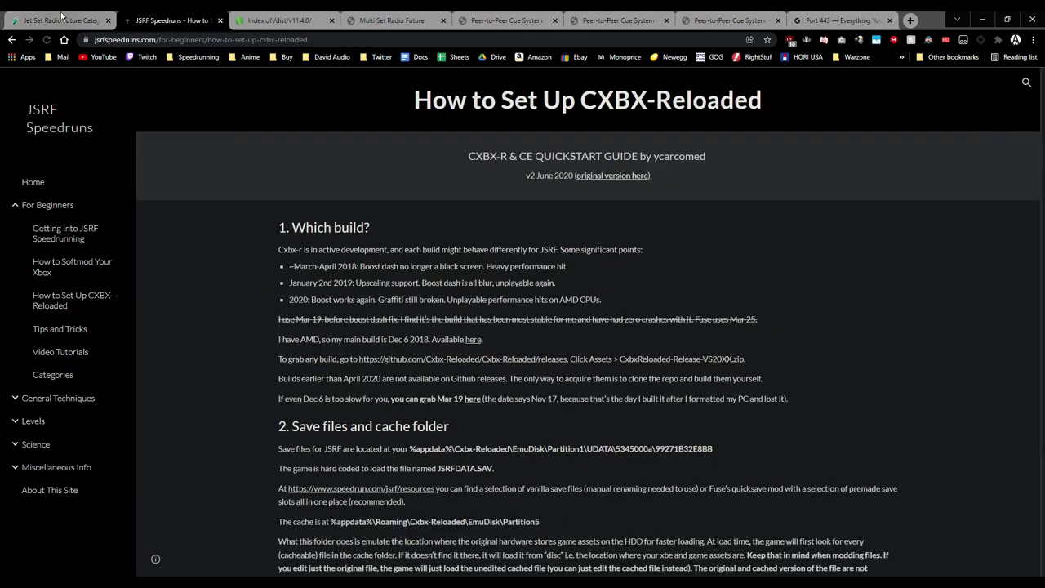
left_click(61, 15)
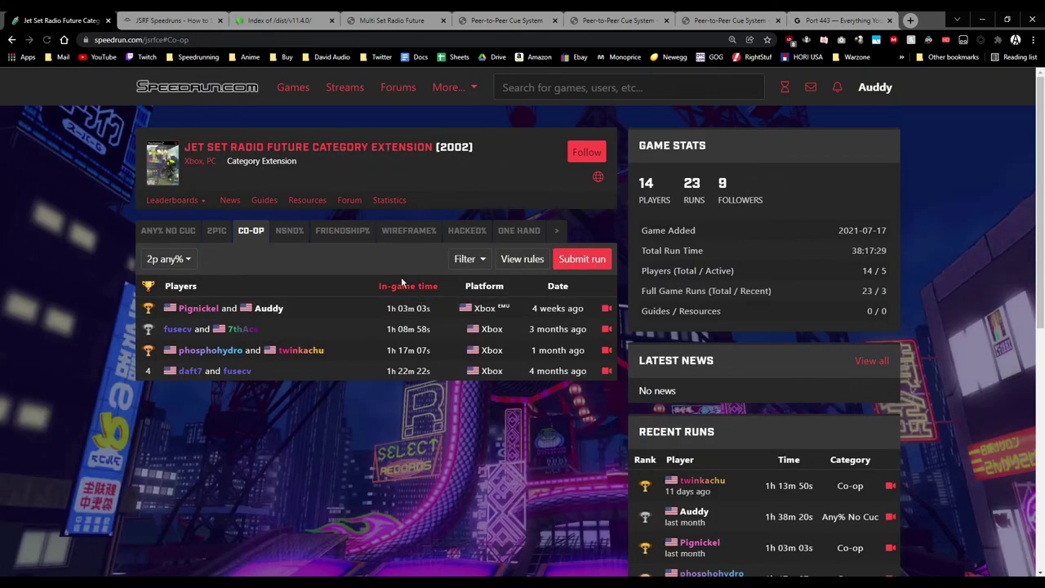